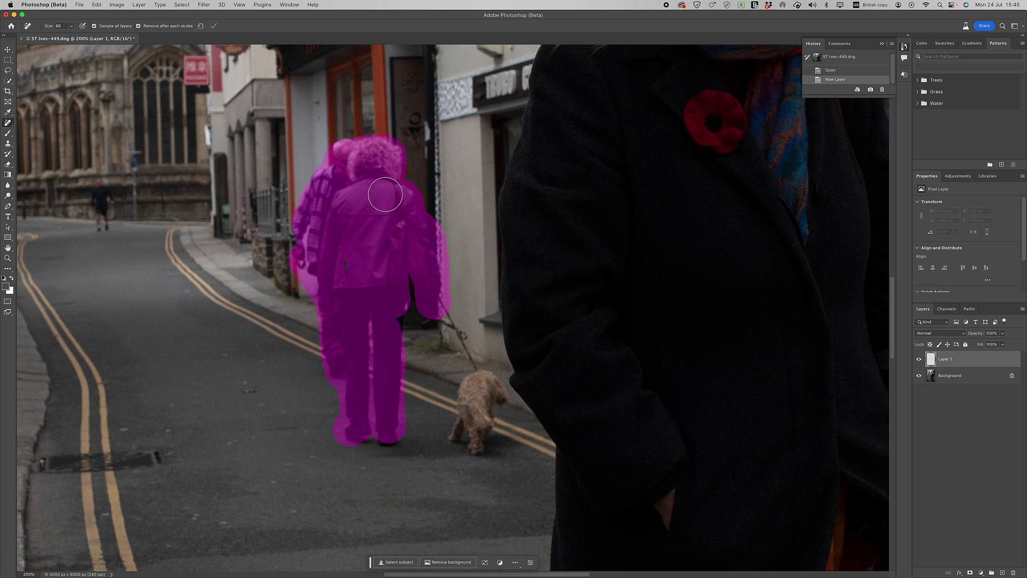
Remove the couple walking away down the street with the Remove tool, plus the leftover dog lead using a size 25 brush
mouse_move(382, 435)
mouse_down()
mouse_move(356, 435)
mouse_move(386, 442)
mouse_up()
key(bracketleft)
key(bracketleft)
key(bracketleft)
key(bracketleft)
key(bracketleft)
key(bracketleft)
key(bracketleft)
key(bracketleft)
key(bracketleft)
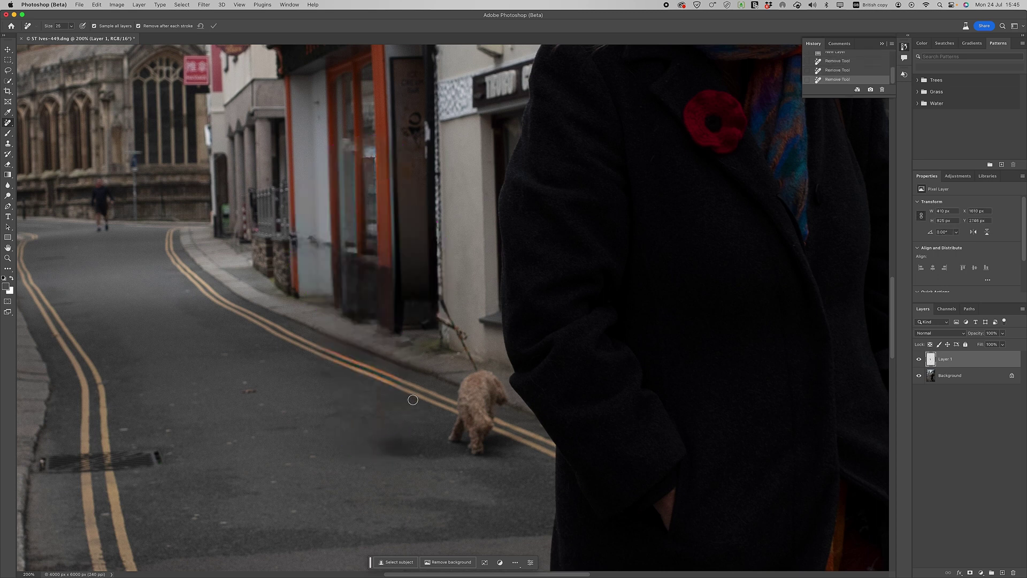
drag(439, 299, 474, 372)
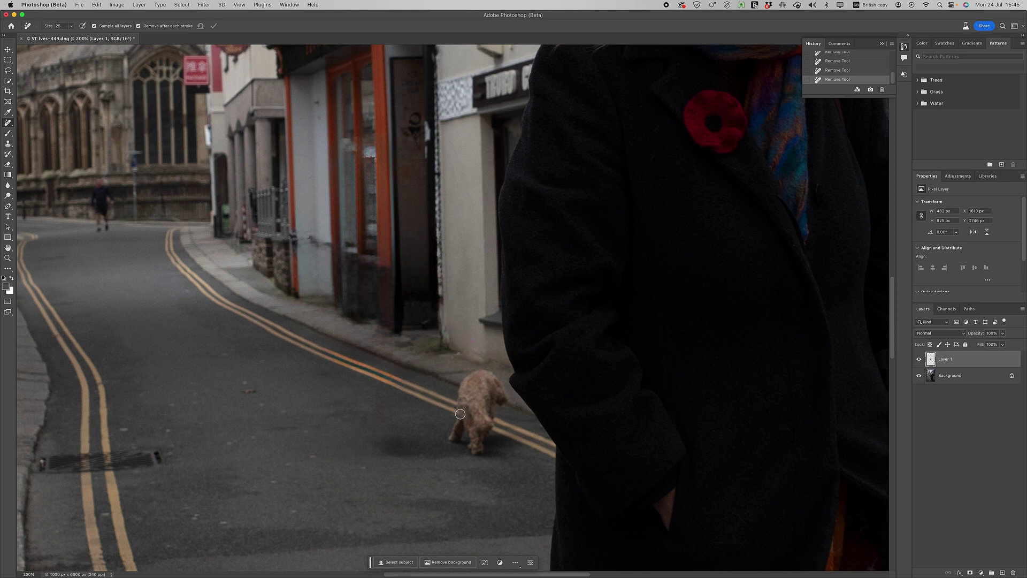
Set the Remove tool brush size to 40 and paint out the dog beside the double yellow lines
key(bracketright)
key(bracketright)
key(bracketright)
mouse_move(454, 442)
mouse_down()
mouse_move(461, 420)
mouse_move(480, 429)
mouse_move(476, 448)
mouse_move(489, 398)
mouse_move(505, 401)
mouse_move(481, 375)
mouse_move(459, 406)
mouse_move(486, 394)
mouse_move(469, 447)
mouse_up()
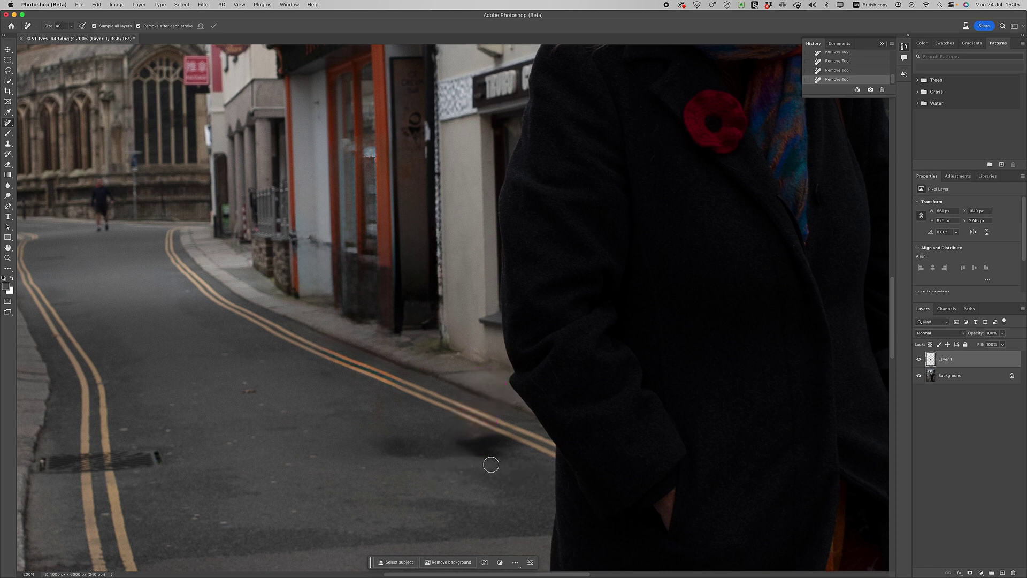
Remove the small litter on the road, the distant pedestrian by the church and the dog's leftover shadow
click(249, 392)
mouse_move(96, 185)
mouse_down()
mouse_move(101, 222)
mouse_move(99, 206)
mouse_move(96, 214)
mouse_up()
click(107, 234)
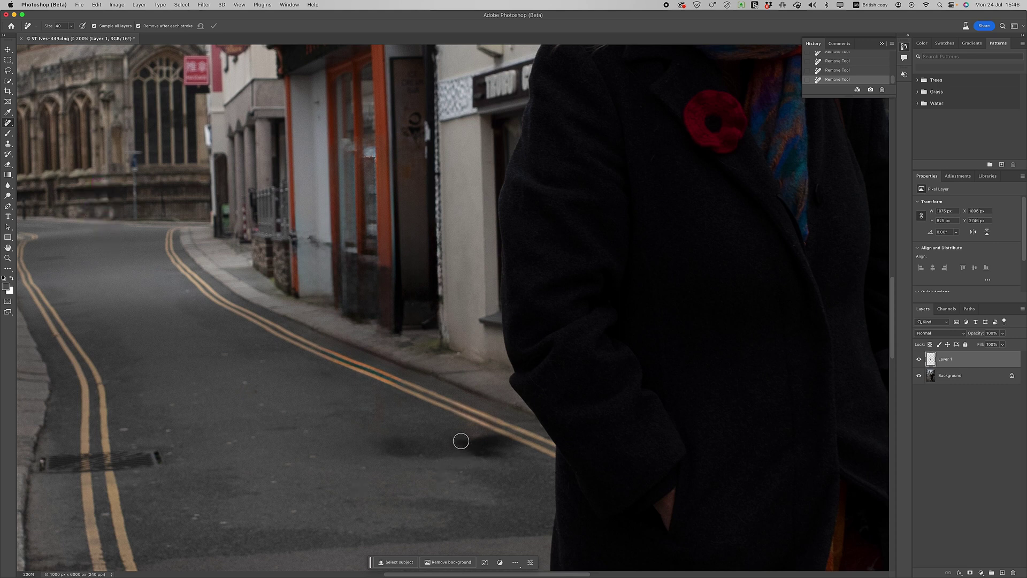
mouse_move(458, 437)
mouse_down()
mouse_move(477, 457)
mouse_move(512, 446)
mouse_move(476, 438)
mouse_move(506, 442)
mouse_up()
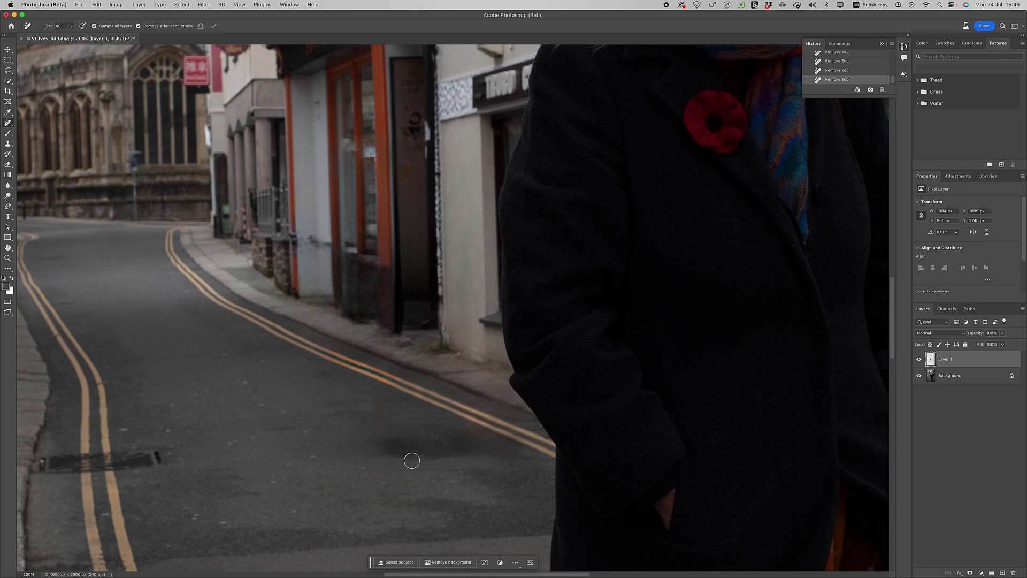
Remove the overhead cable that crosses the sky in front of the church tower
key(super+minus)
key(super+minus)
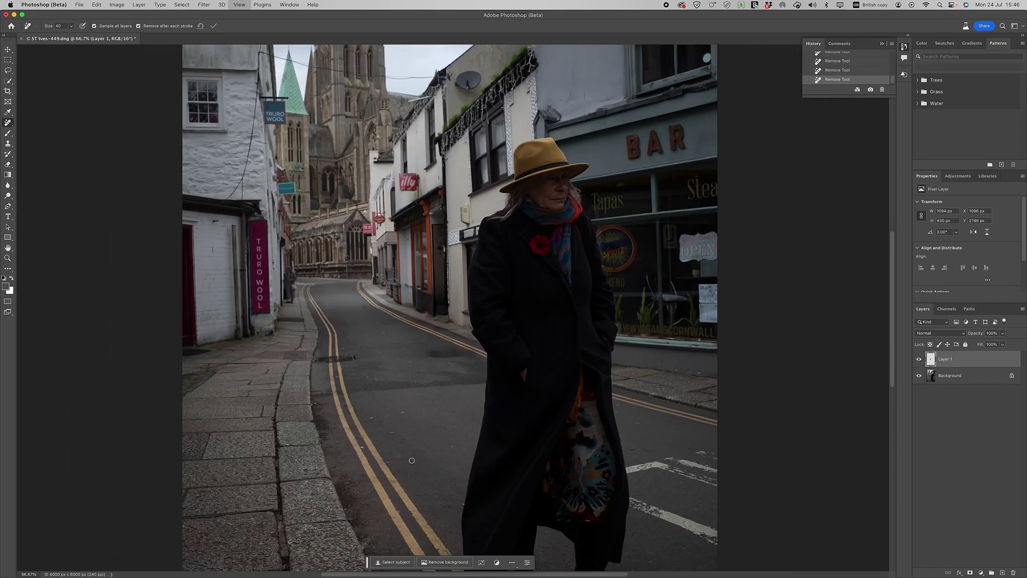
key(super+plus)
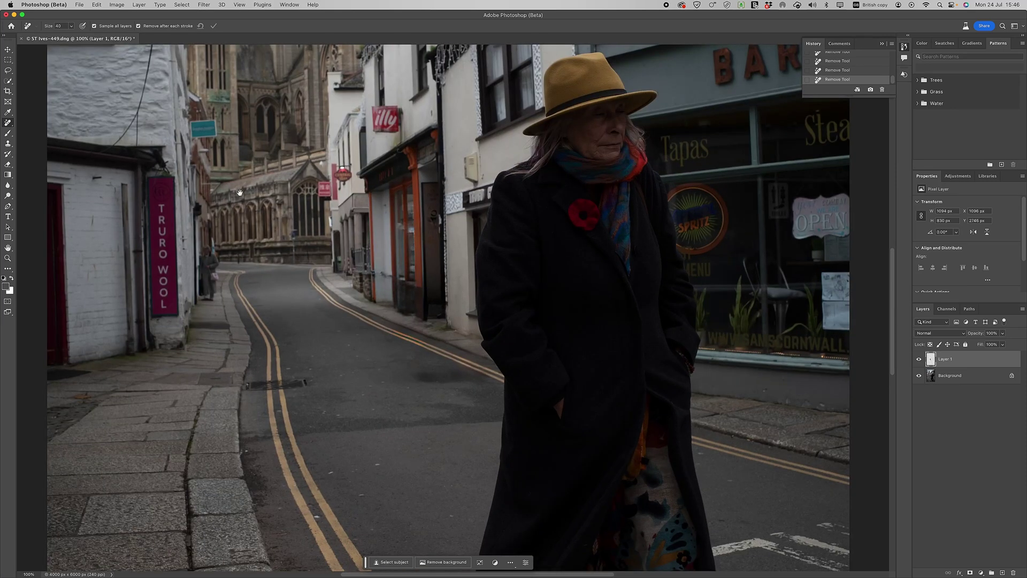
drag(243, 193, 305, 389)
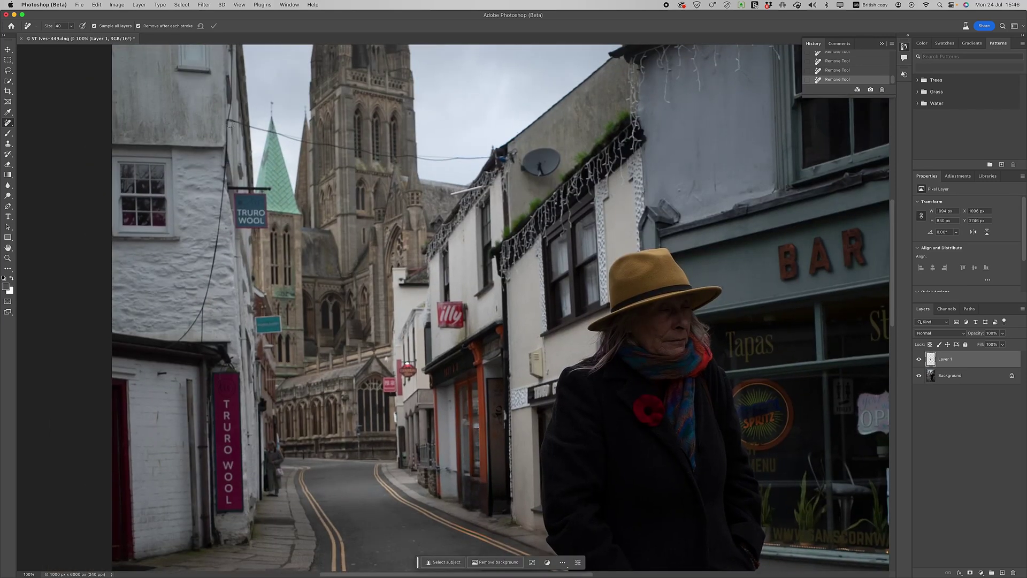
mouse_move(231, 121)
mouse_down()
mouse_move(379, 153)
mouse_move(489, 157)
mouse_up()
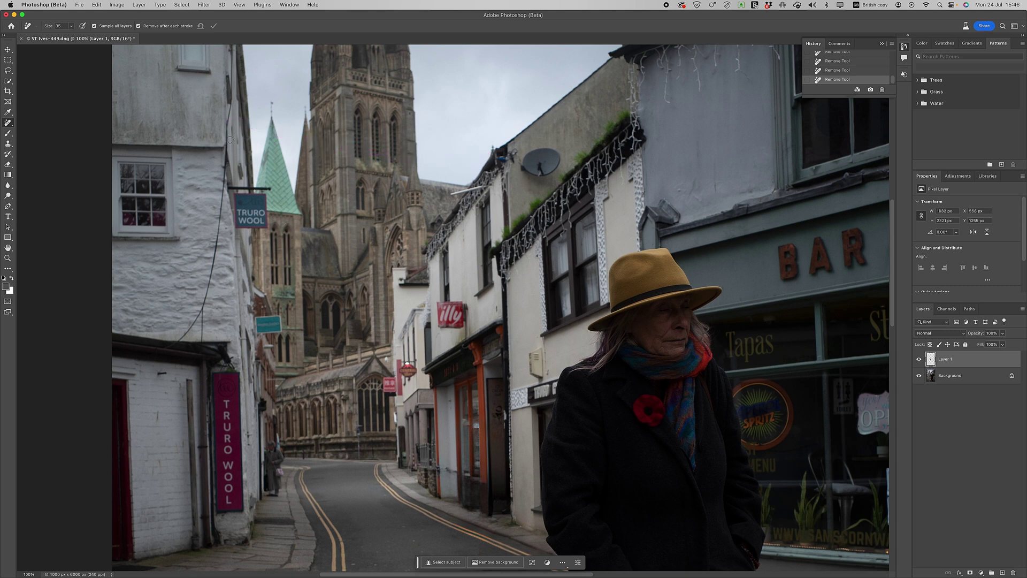
Remove the cable hanging down the white building's wall and the pedestrian standing beside the Truro Wool sign
drag(226, 128, 226, 128)
drag(225, 119, 226, 133)
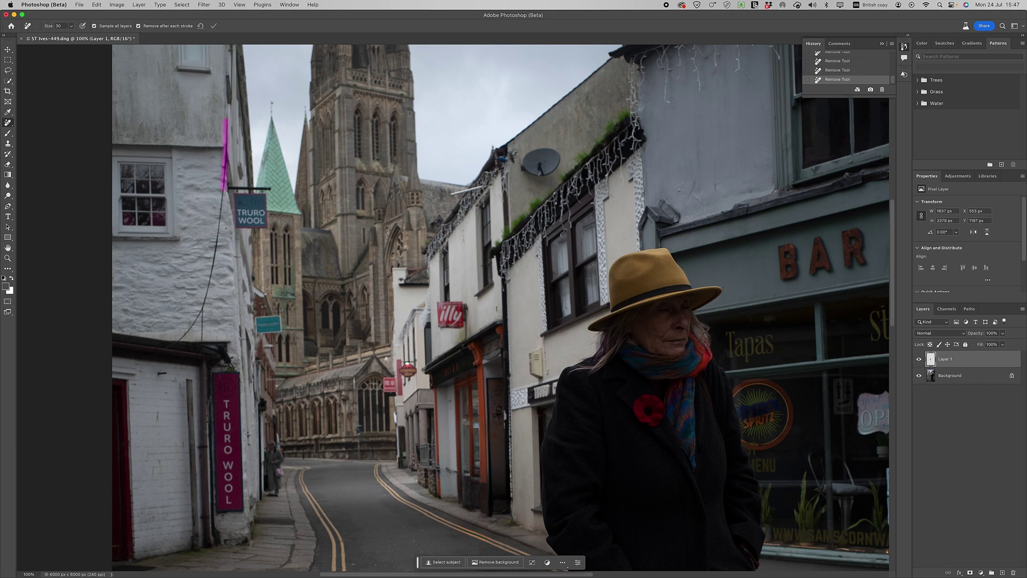
drag(223, 190, 215, 241)
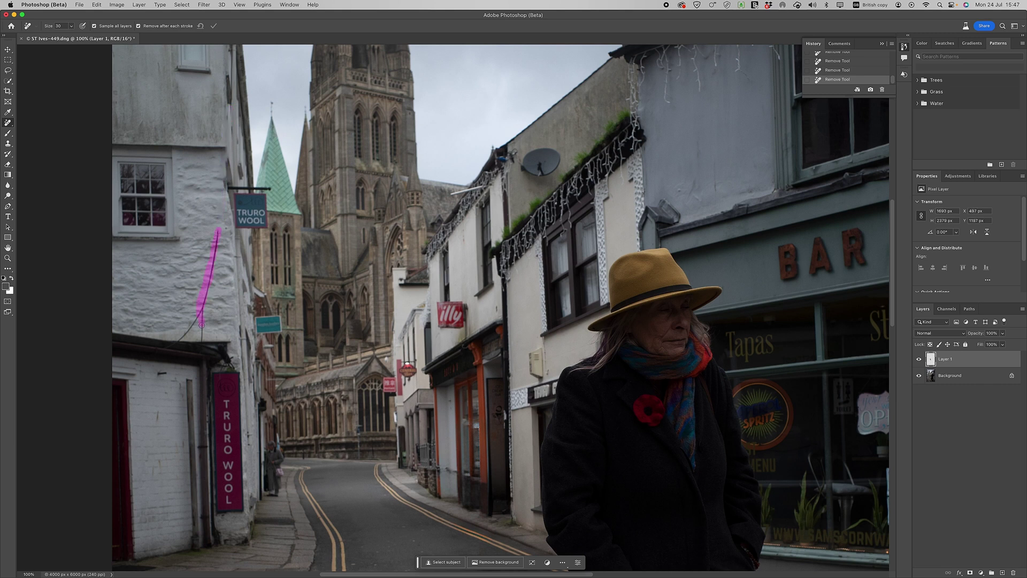
drag(201, 324, 180, 342)
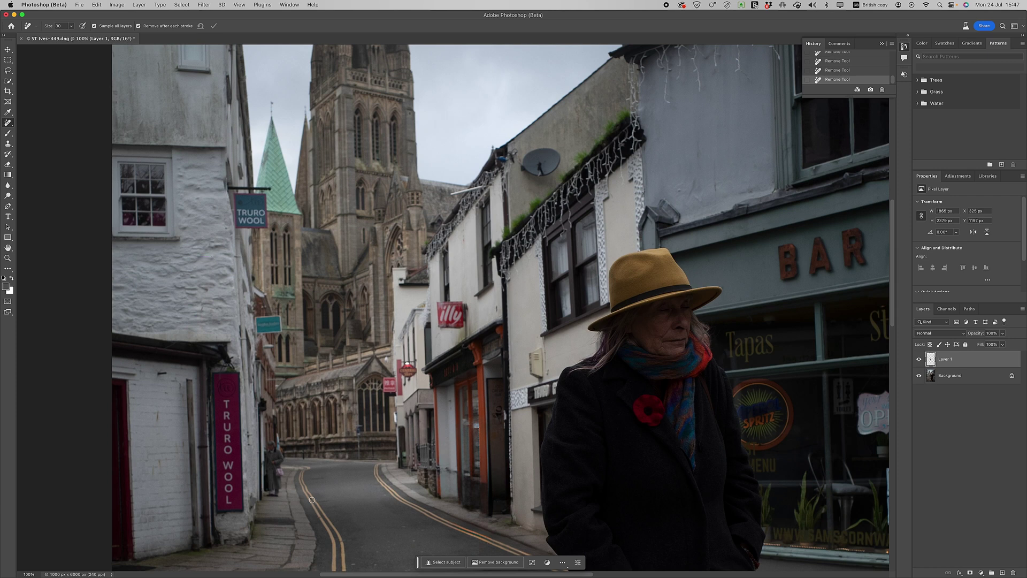
key(bracketright)
mouse_move(274, 444)
mouse_down()
mouse_move(270, 492)
mouse_move(265, 464)
mouse_move(273, 460)
mouse_move(274, 492)
mouse_up()
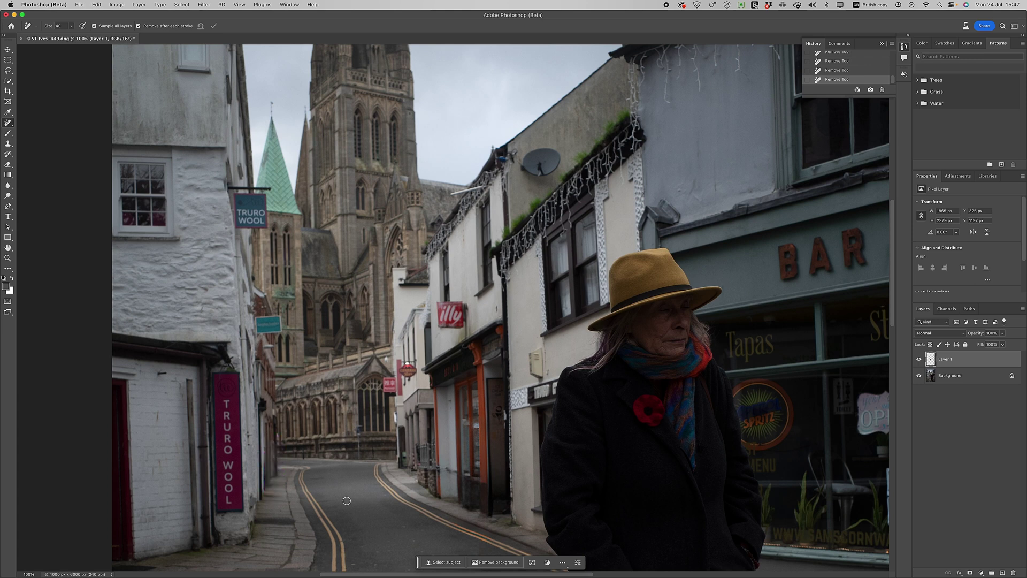
Enlarge the Remove tool brush and paint out the dark patch in the road and the drain cover under the yellow lines
key(ctrl+minus)
scroll(403, 495, down, 3)
key(bracketright)
key(bracketright)
key(bracketright)
key(bracketright)
drag(430, 412, 476, 413)
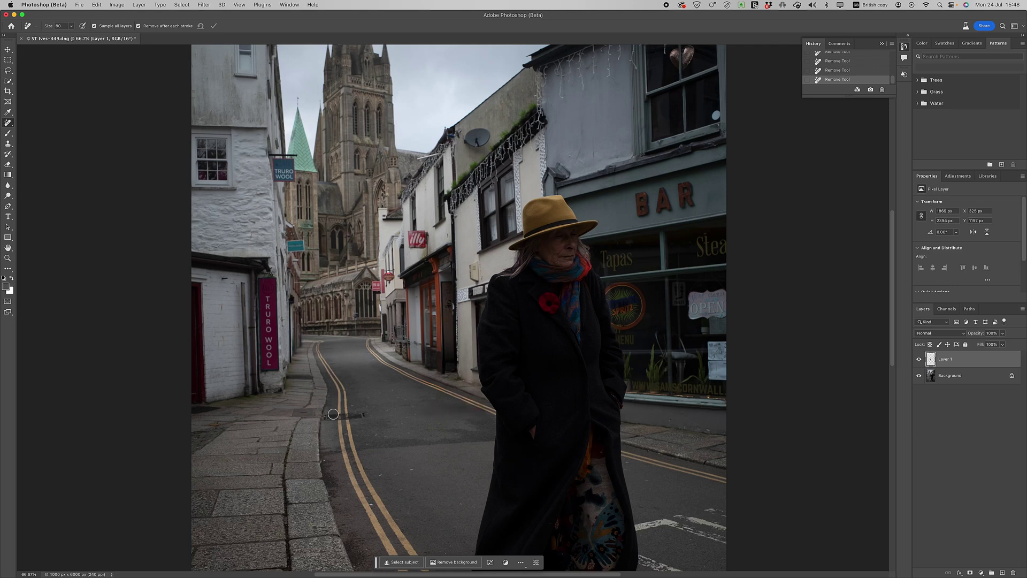
drag(330, 415, 369, 416)
Remove the white road markings beside the woman with a size 125 brush, and the dark tarmac patch in mid-road
key(bracketright)
key(bracketright)
key(bracketright)
scroll(508, 481, down, 4)
scroll(508, 482, right, 2)
drag(564, 452, 645, 470)
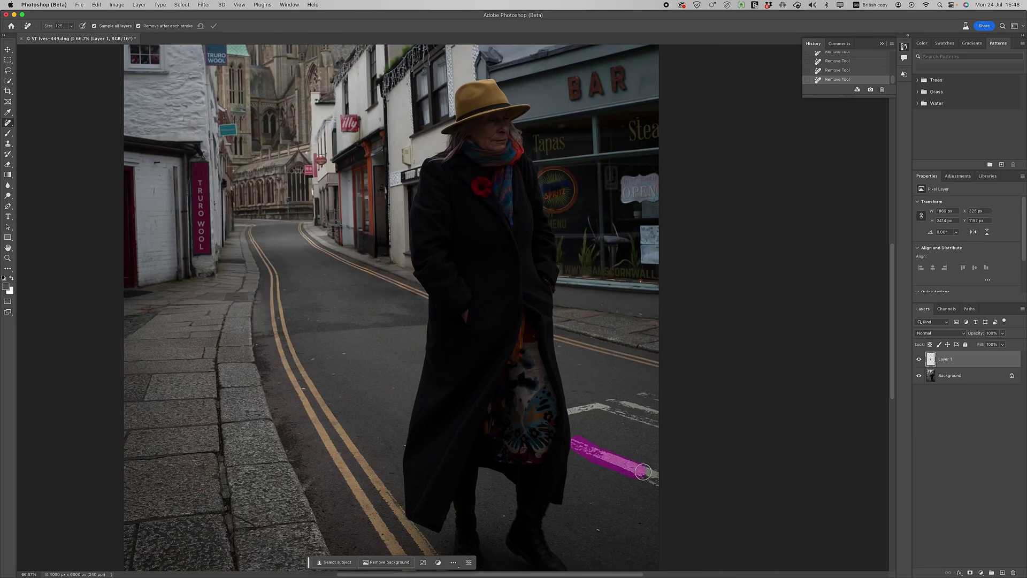
drag(567, 412, 637, 407)
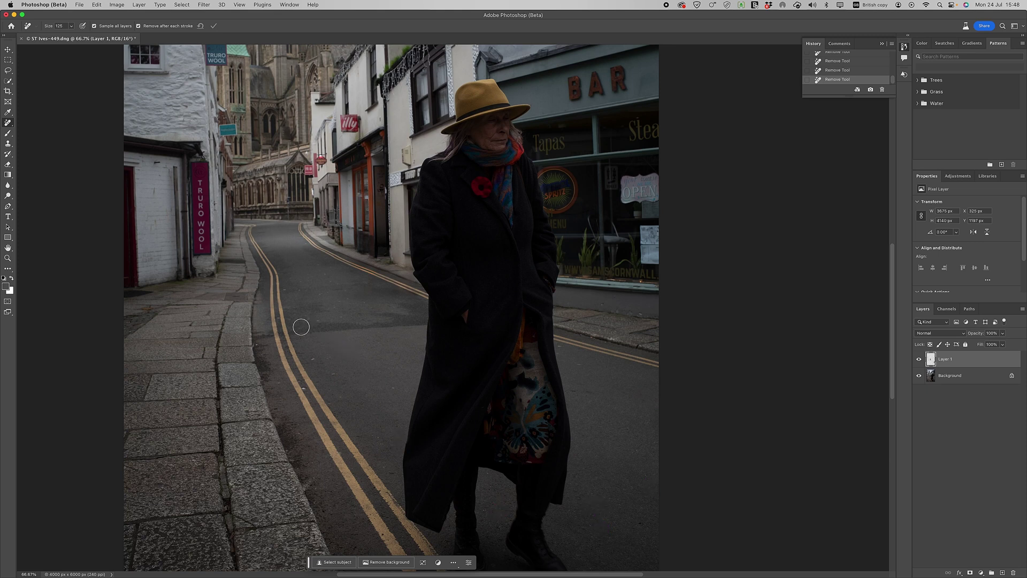
drag(295, 323, 422, 319)
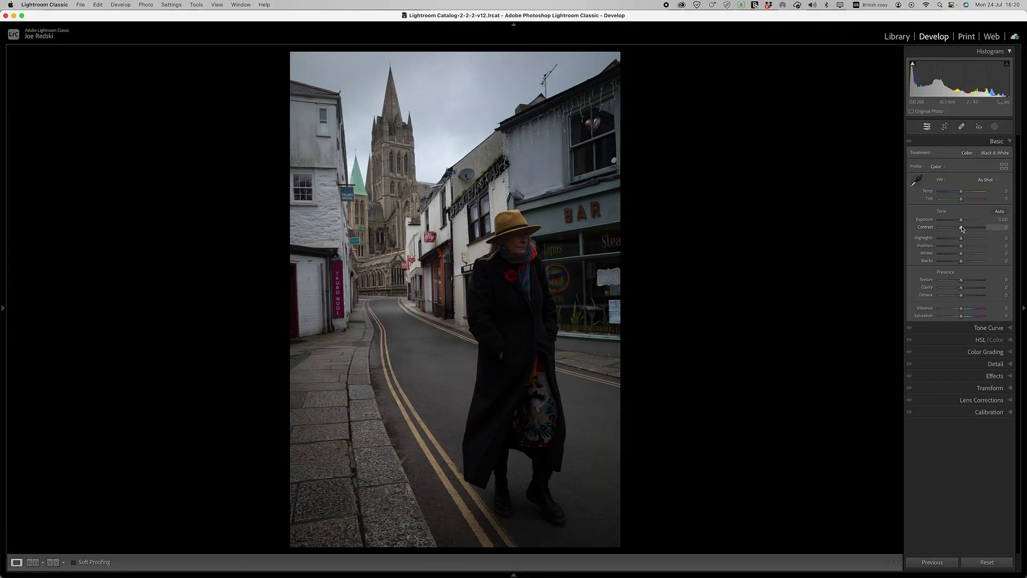
In Lightroom Classic, set the photo's Contrast to -16, Highlights to -12, Clarity to -5, Vibrance to +16 and Saturation to +21
drag(963, 229, 958, 240)
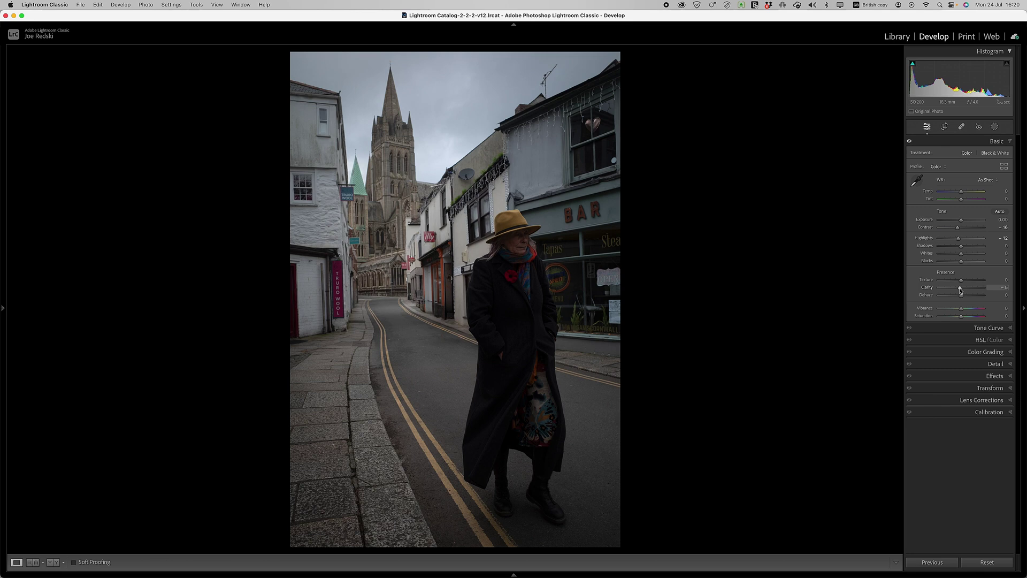
drag(960, 309, 965, 317)
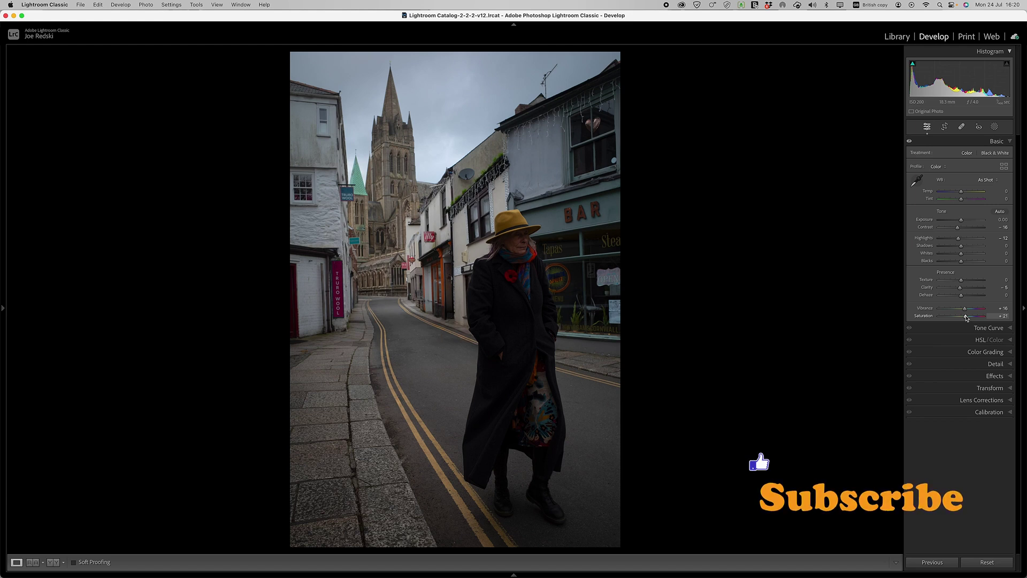
Adjust the tone curve by setting Highlights to -6 and Lights to +18 and slightly lowering Darks
click(968, 327)
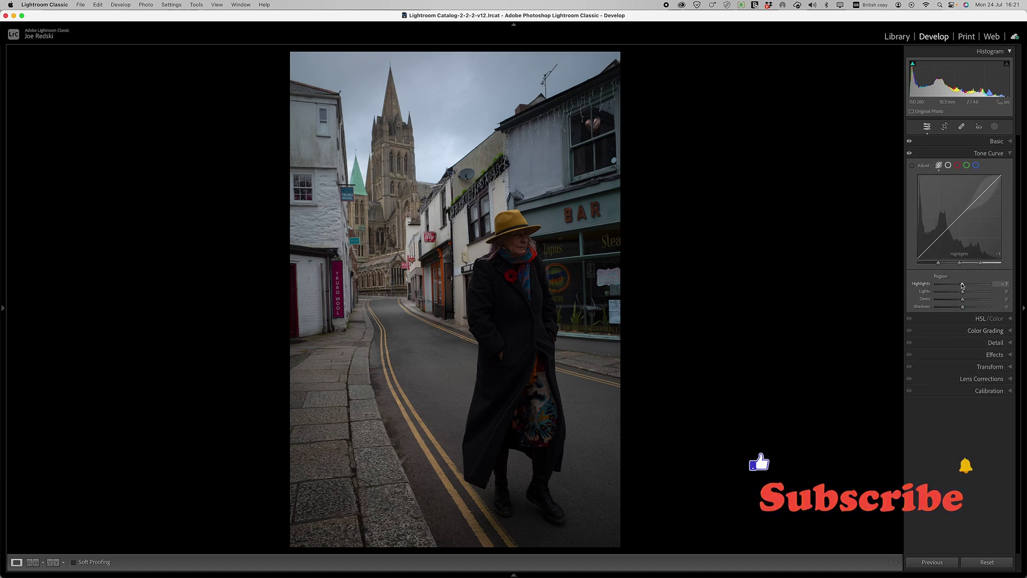
drag(962, 286, 963, 301)
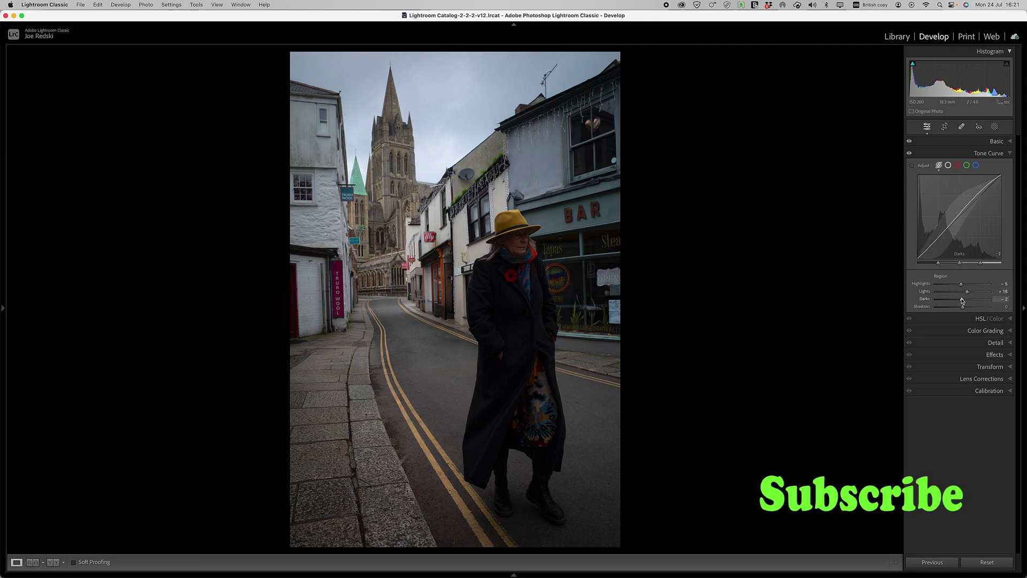
click(989, 153)
Set the HSL saturation to Red +11, Orange -2, Yellow +10, Aqua +19, Blue +46 and Magenta +6
click(988, 165)
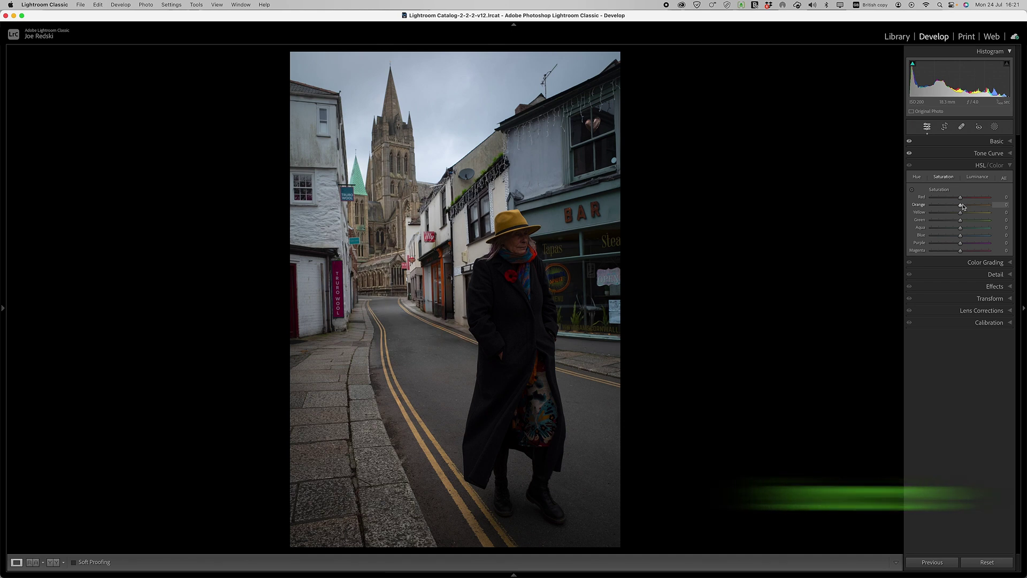
drag(960, 198, 963, 197)
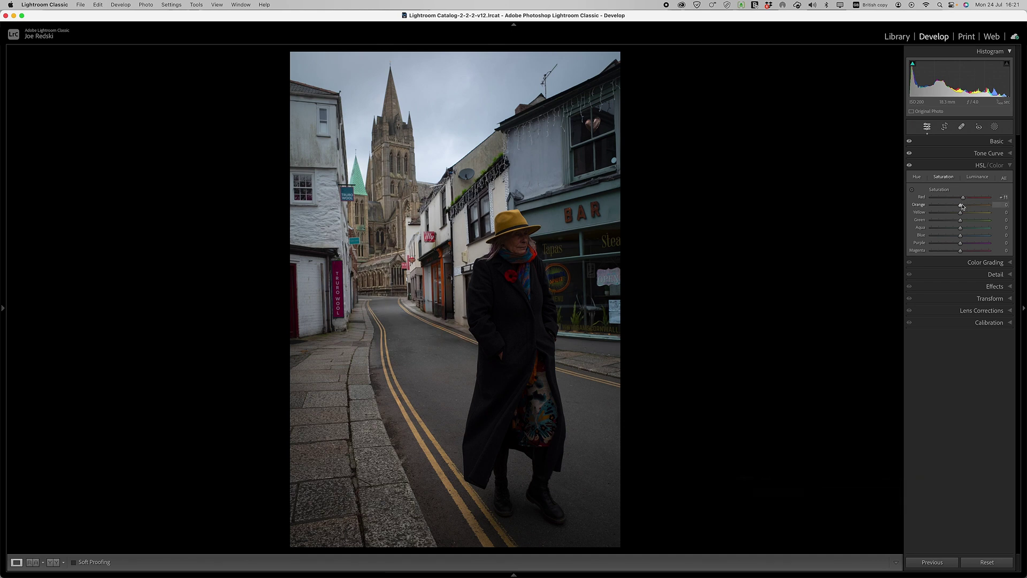
drag(963, 213, 963, 252)
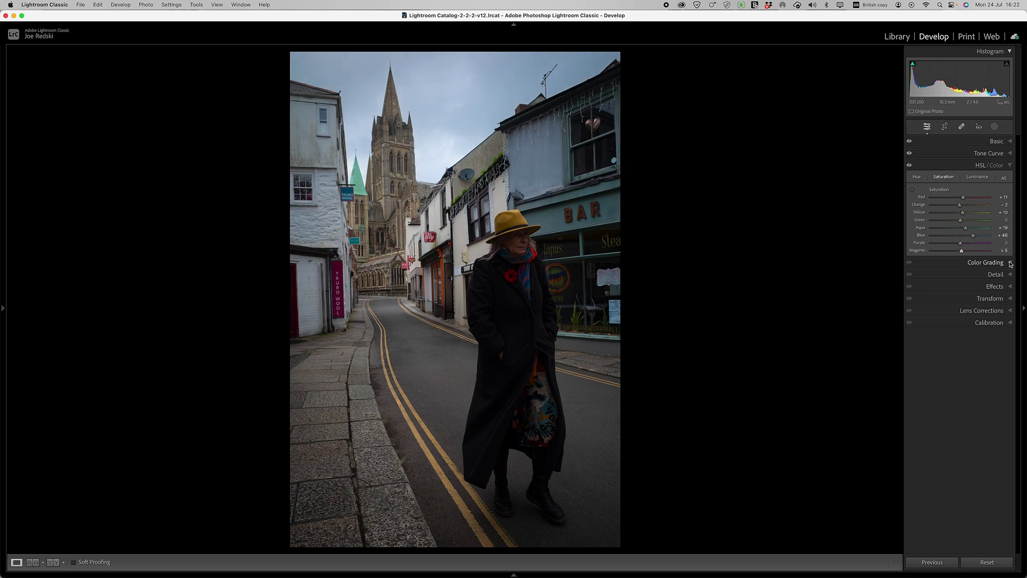
Color grade the photo with green midtones, subtle magenta shadows and stronger teal-green highlights
click(1009, 263)
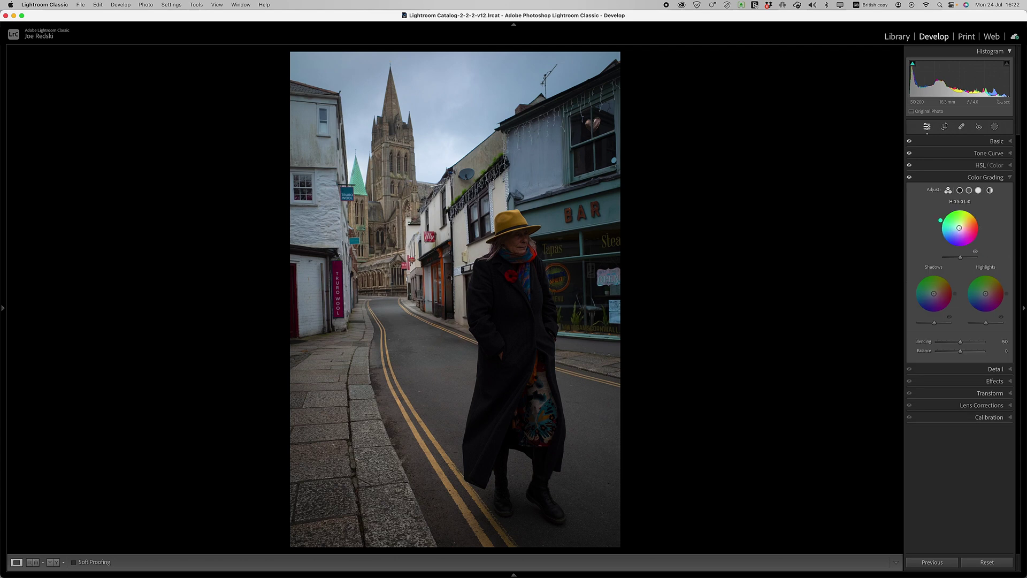
drag(959, 228, 958, 226)
drag(935, 296, 937, 296)
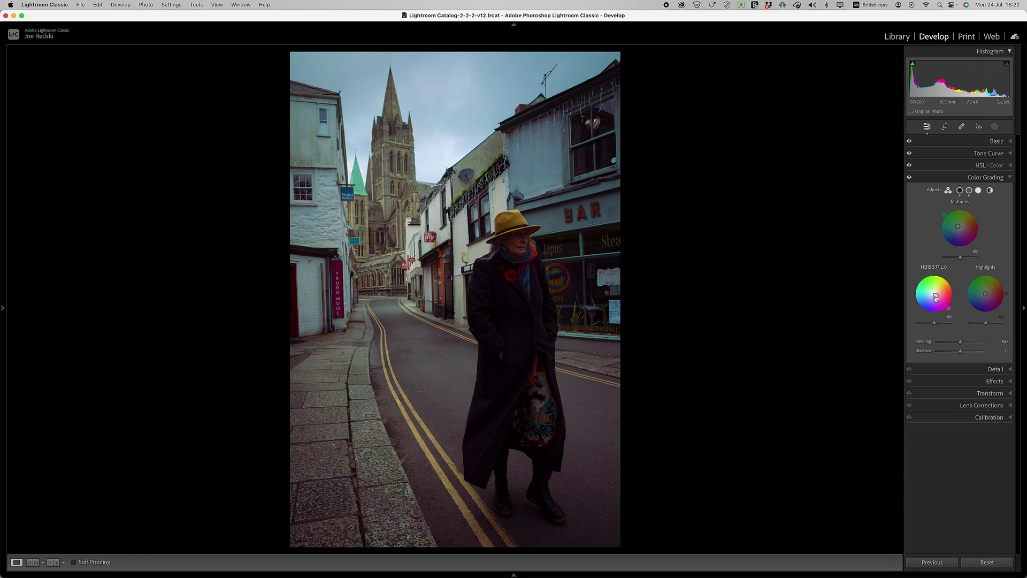
drag(935, 298, 986, 323)
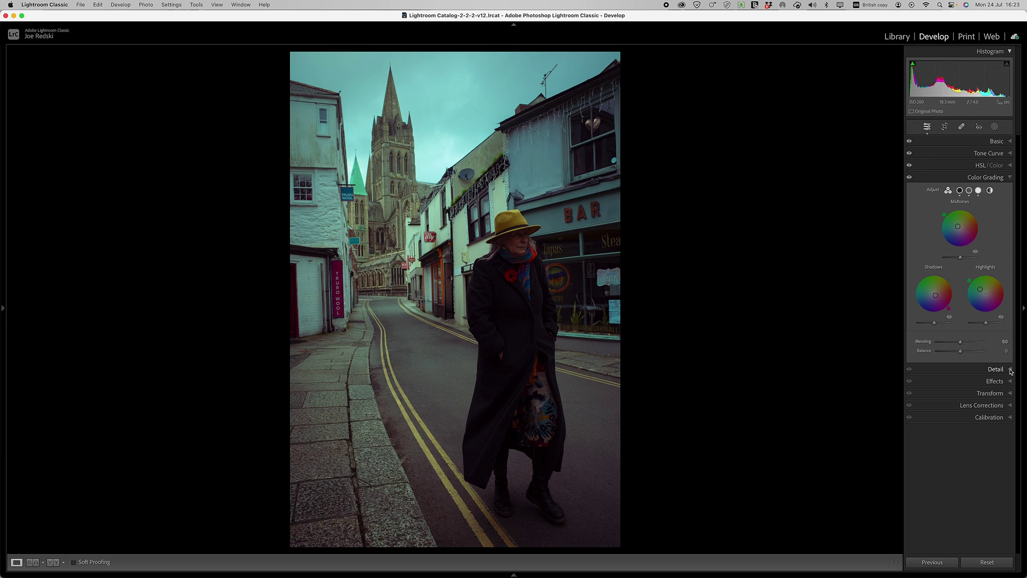
mouse_move(980, 288)
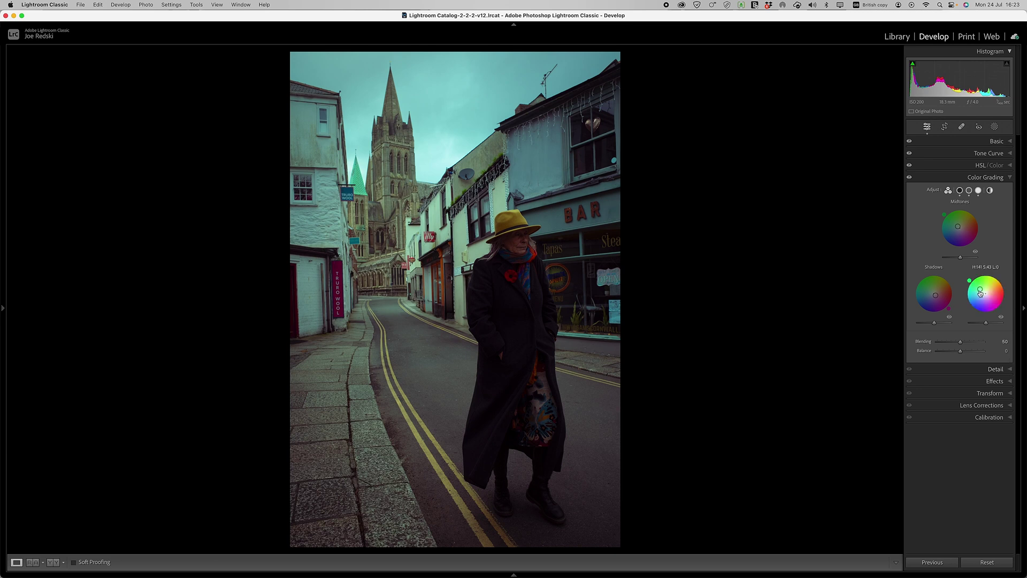
Sharpen the photo by adjusting the sharpening amount and its refinement settings
click(1009, 369)
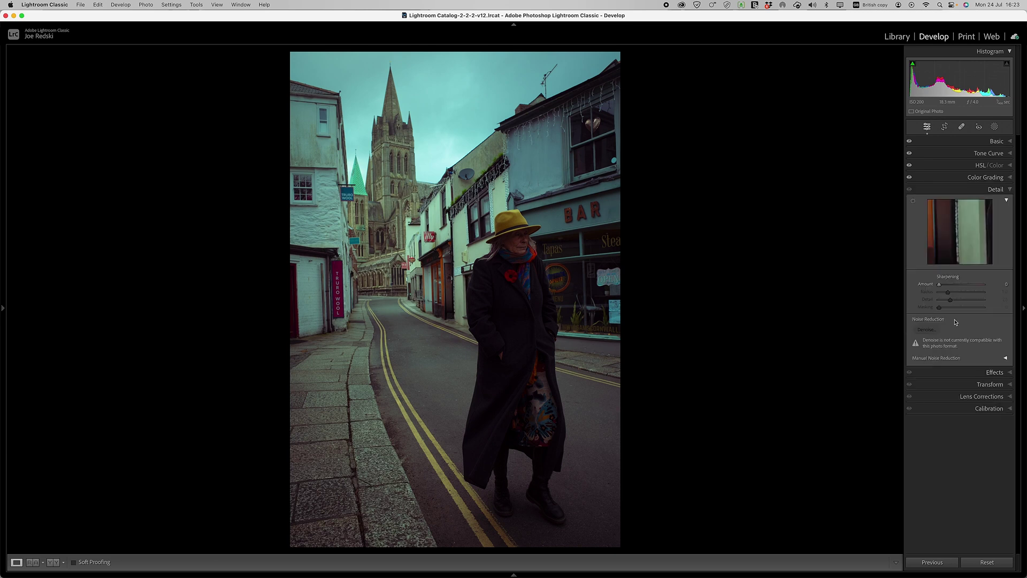
alt+drag(943, 289, 960, 312)
Add a post-crop vignette with an amount of -14 and film grain with an amount of 11
click(998, 372)
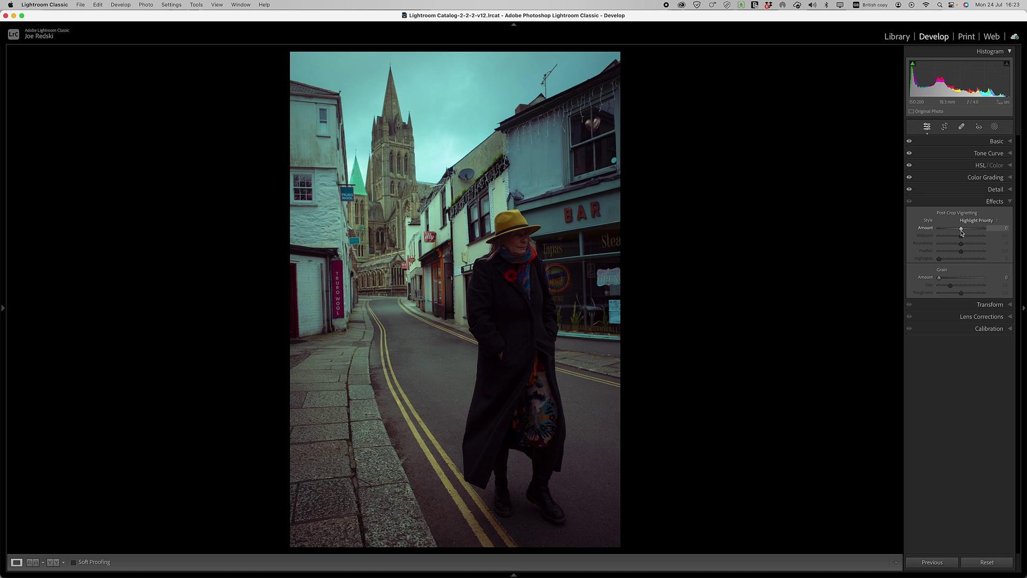
drag(962, 231, 959, 231)
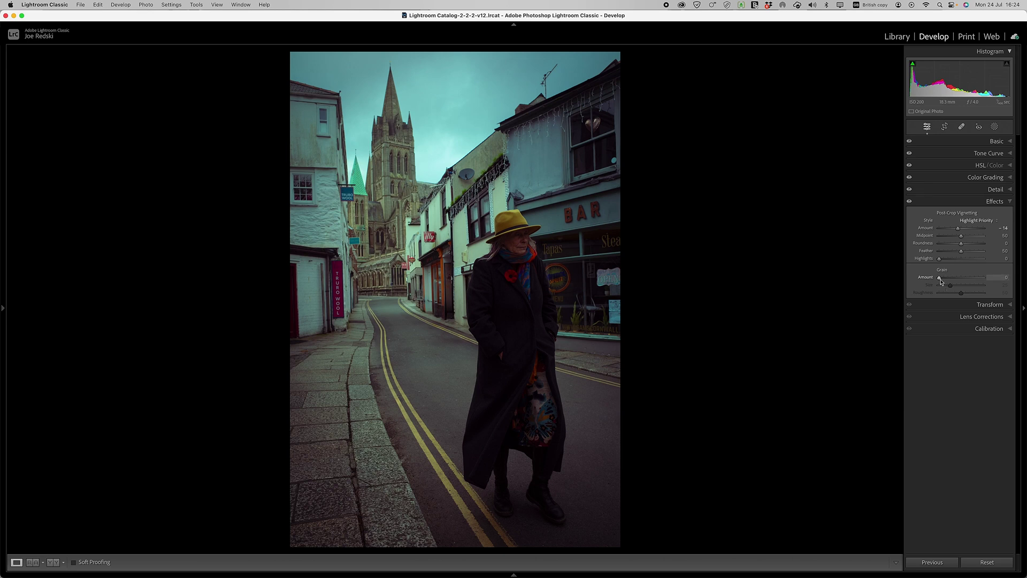
drag(940, 279, 944, 278)
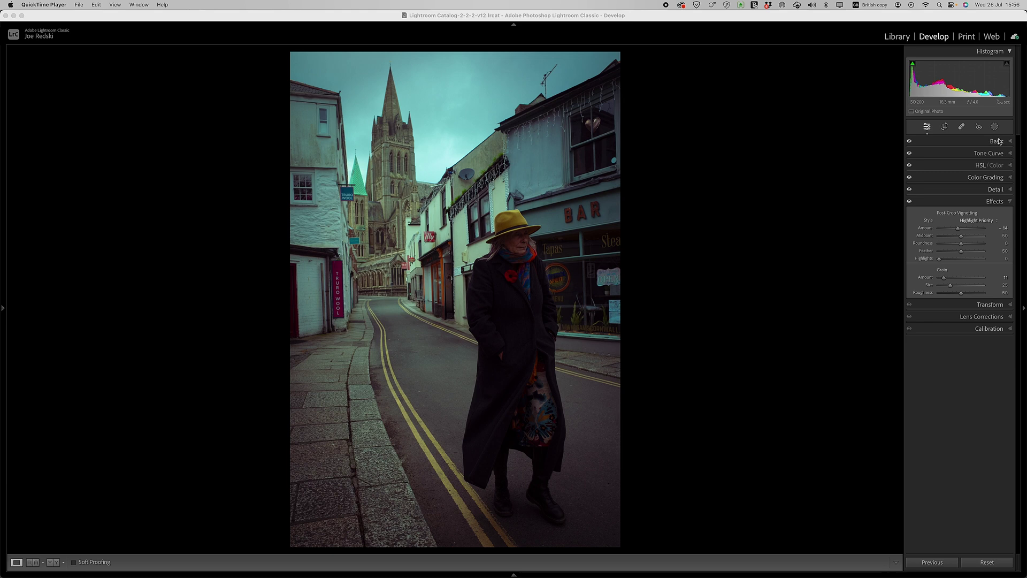
Paint a size 2.8 brush mask over the discoloured stretch of the far double yellow lines and set its saturation to -44
click(996, 129)
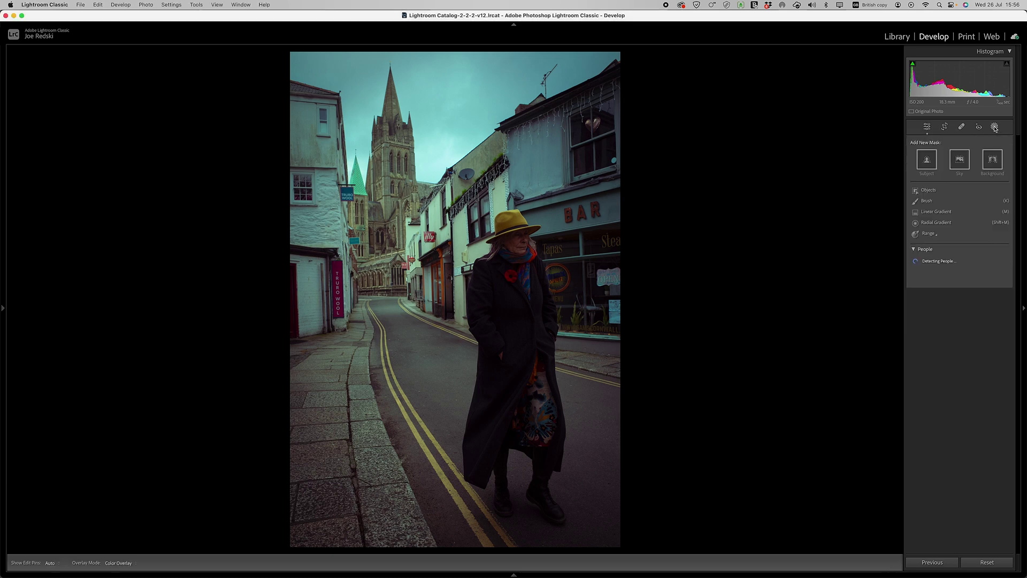
key(k)
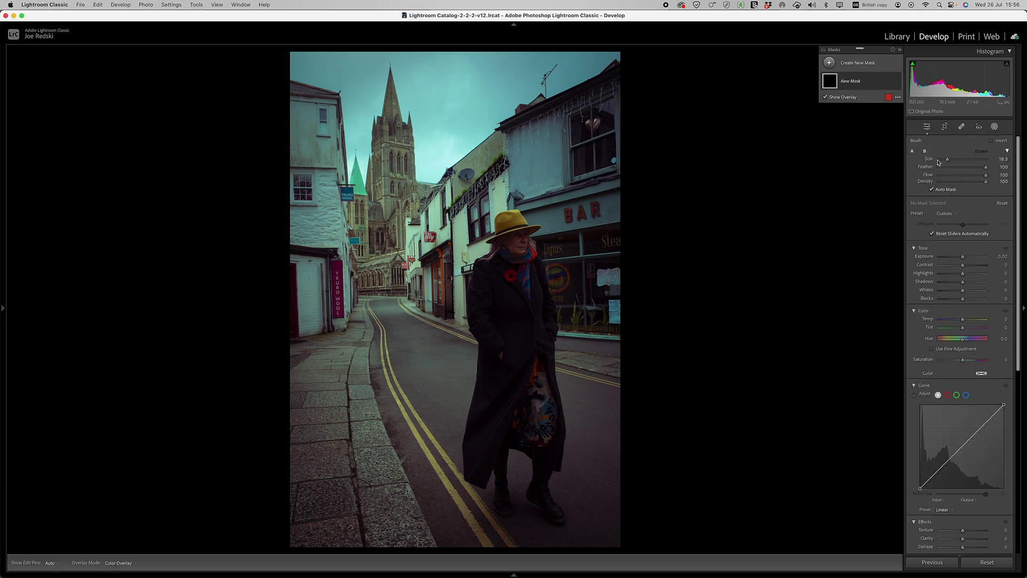
drag(957, 159, 940, 161)
key(z)
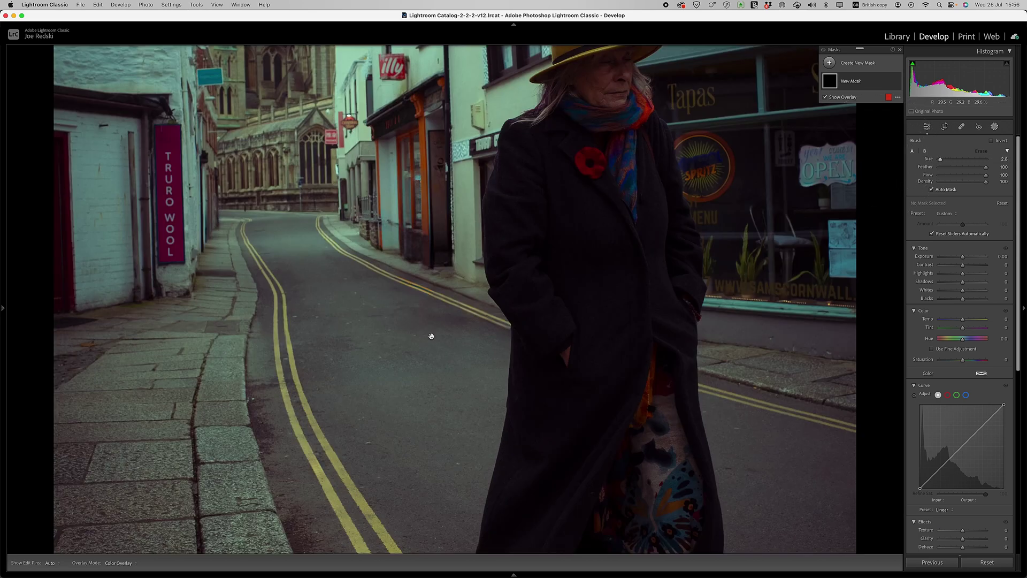
drag(396, 278, 436, 296)
drag(963, 360, 959, 363)
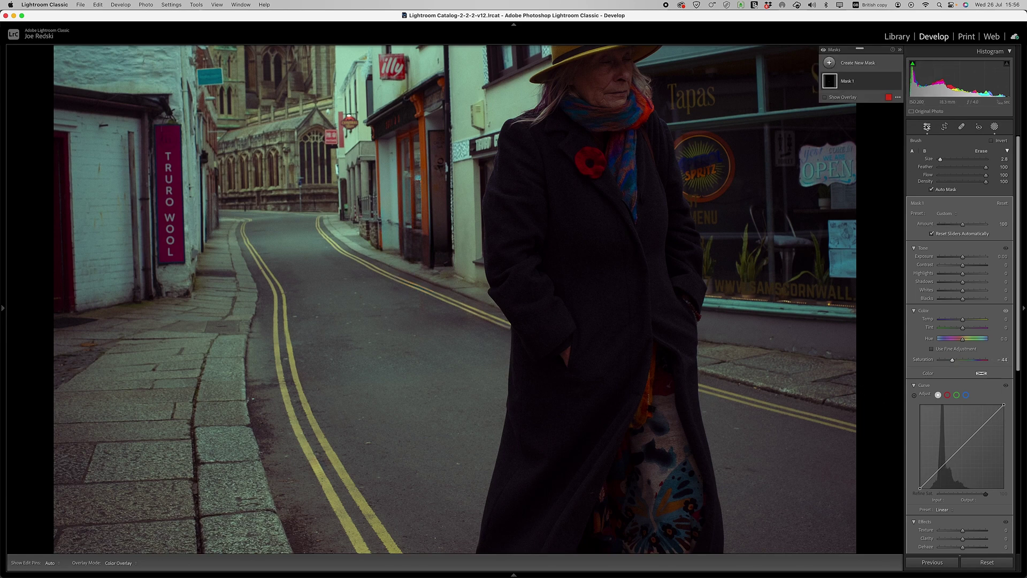
key(k)
key(z)
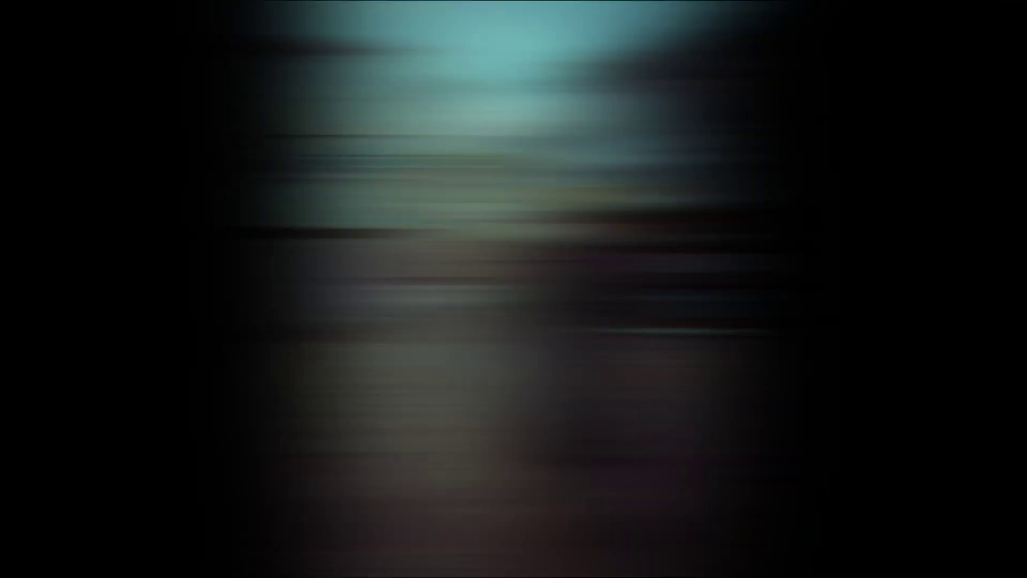